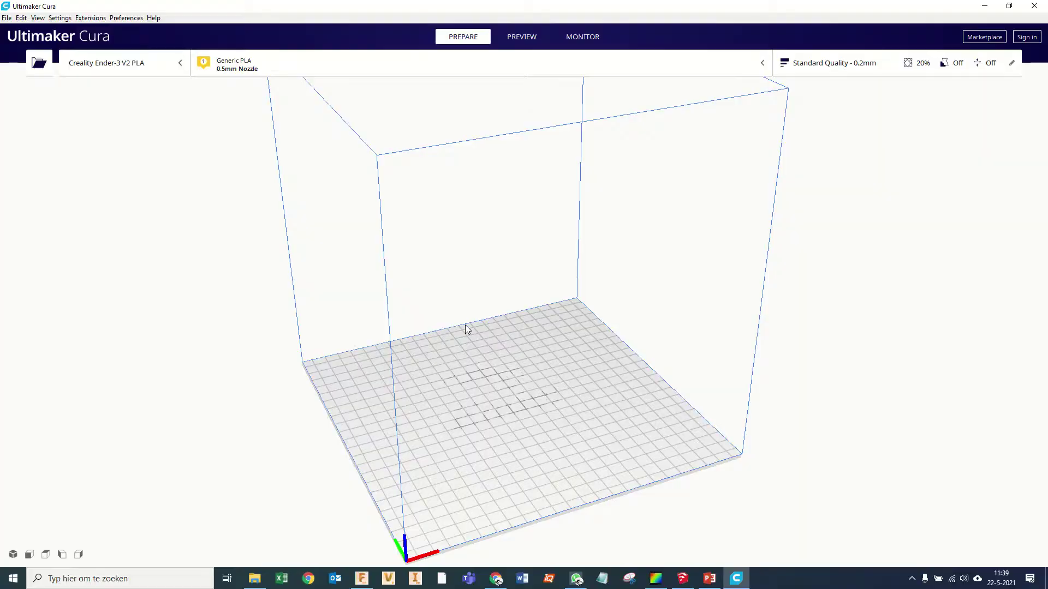
Load Uno-lid V2 from File Explorer onto the Cura build plate and select it.
left_click(263, 587)
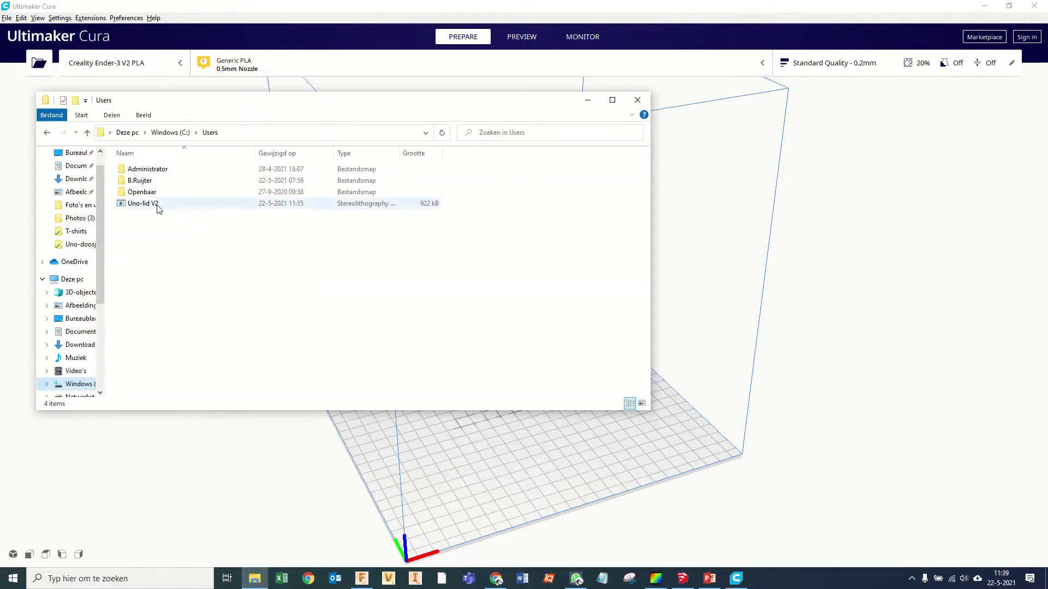
left_click_drag(157, 209, 484, 450)
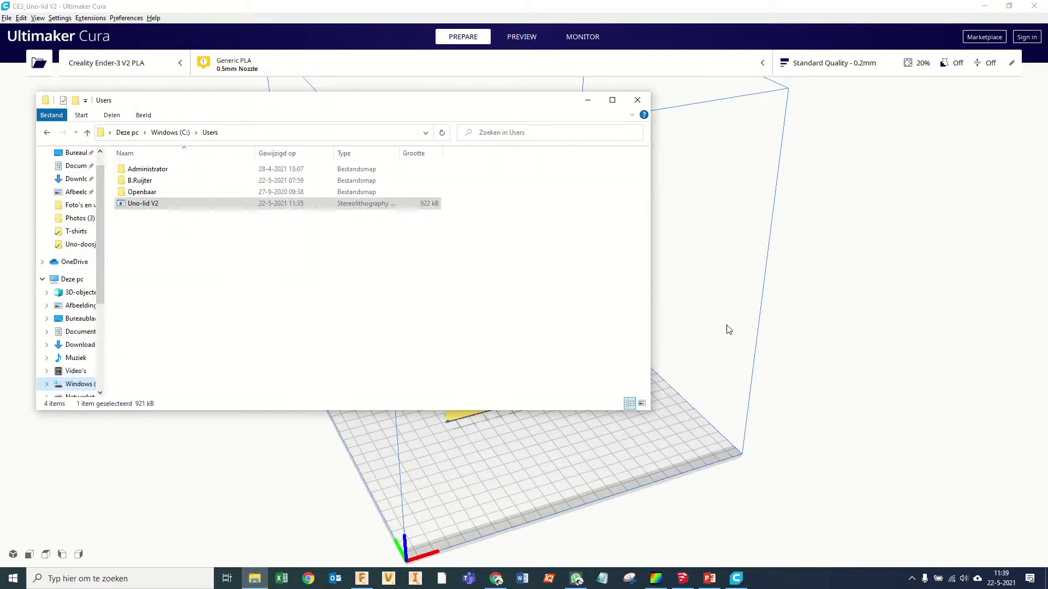
left_click(544, 365)
left_click(507, 371)
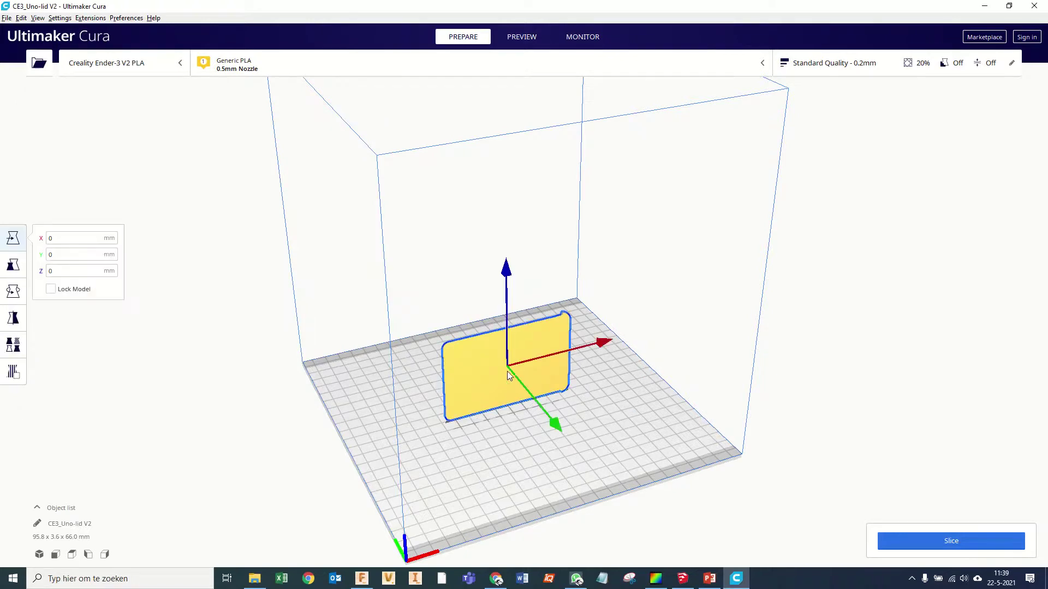
Lay the lid flat on its large face with Rotate > Select face, then slice it.
left_click(13, 293)
left_click(117, 298)
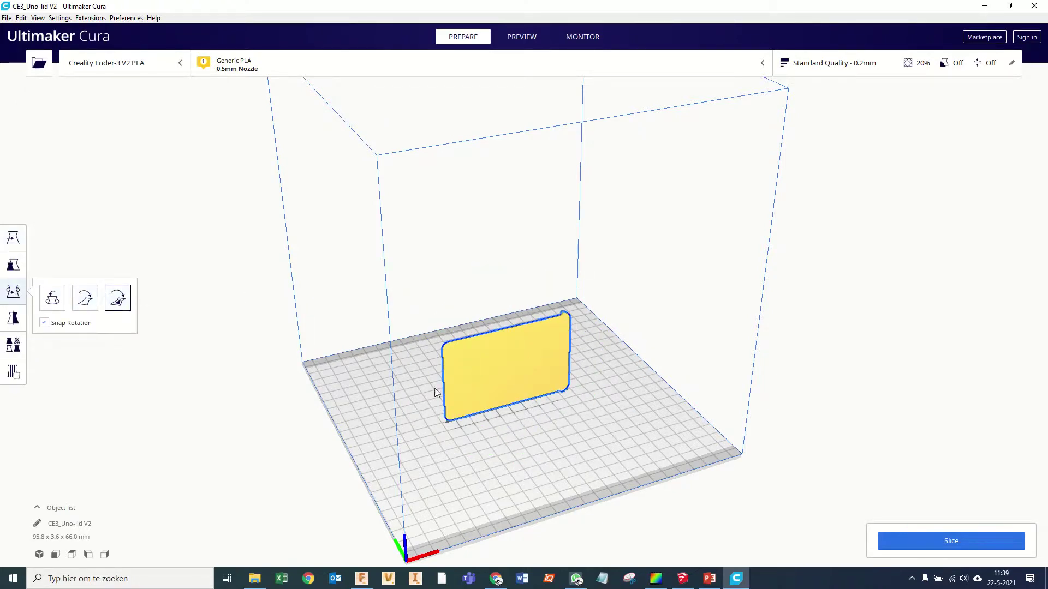
left_click(477, 372)
scroll(505, 472, "up", 3)
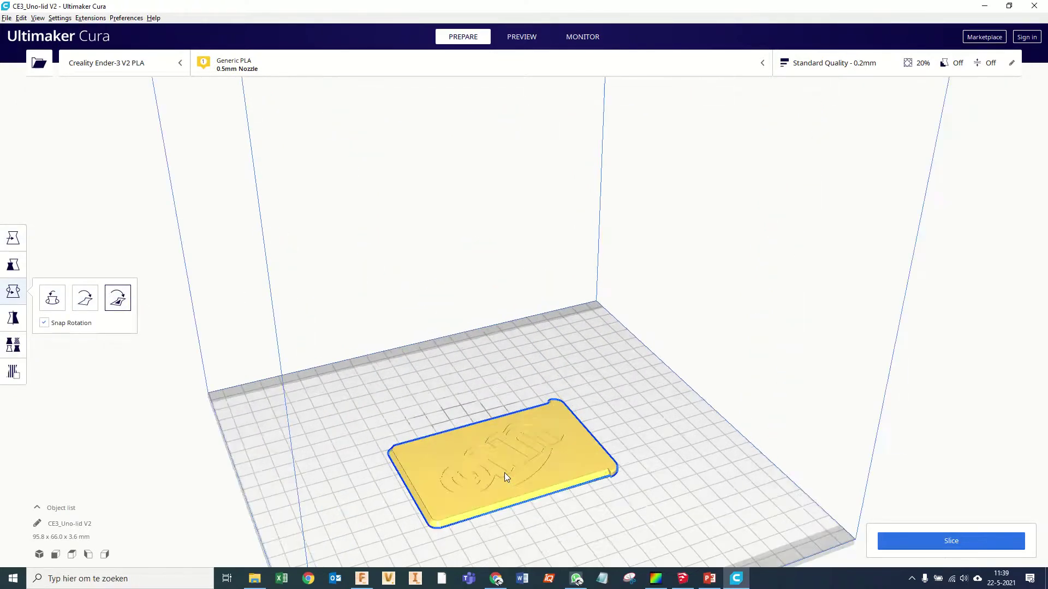
right_click_drag(505, 473, 584, 359)
scroll(585, 359, "up", 3)
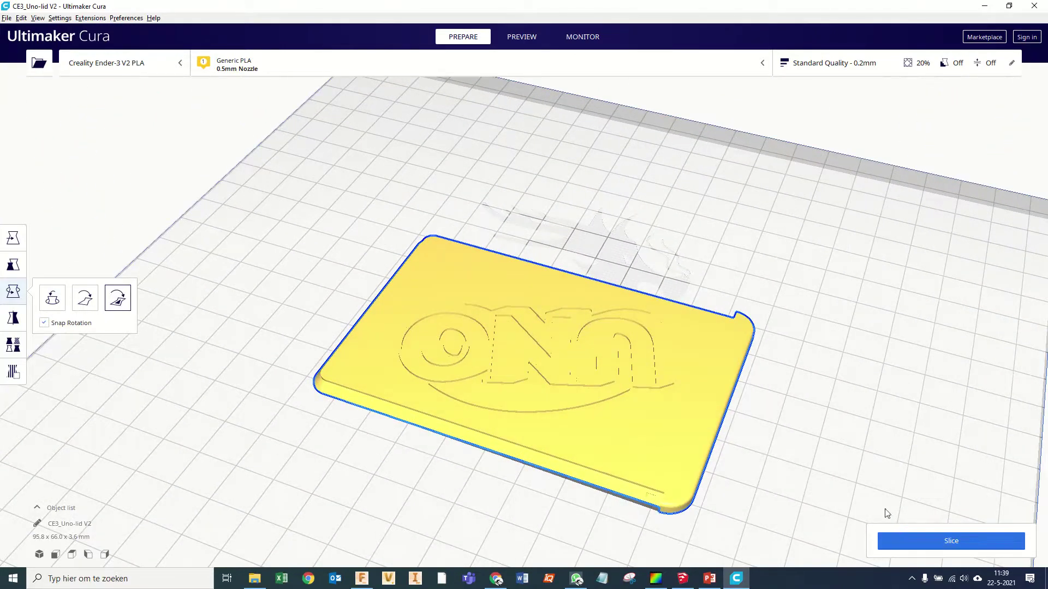
left_click(938, 542)
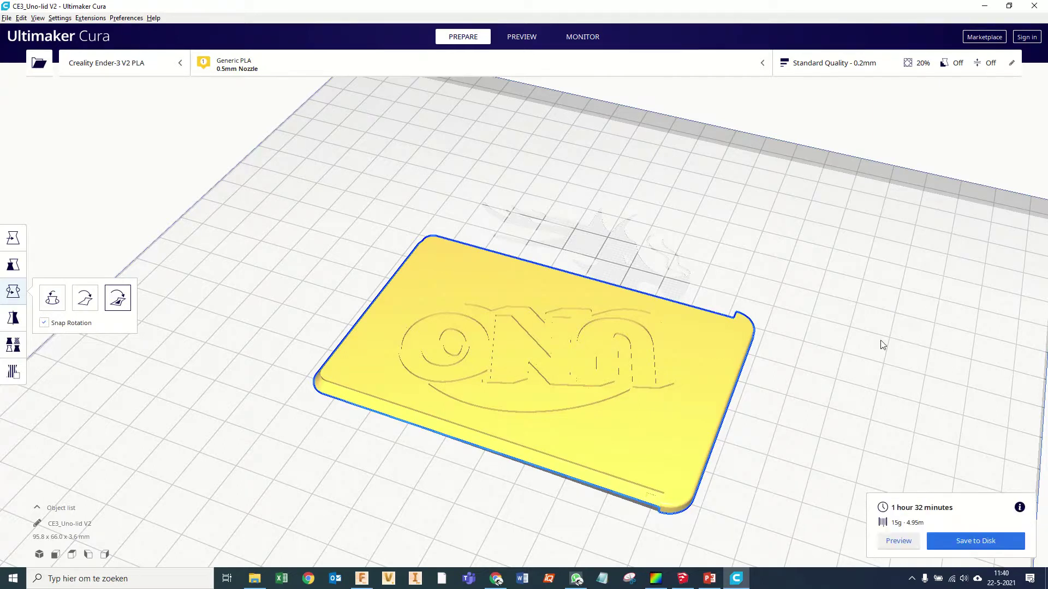
Preview the sliced lid only up to layer 15, just below the raised Uno lettering.
left_click(909, 541)
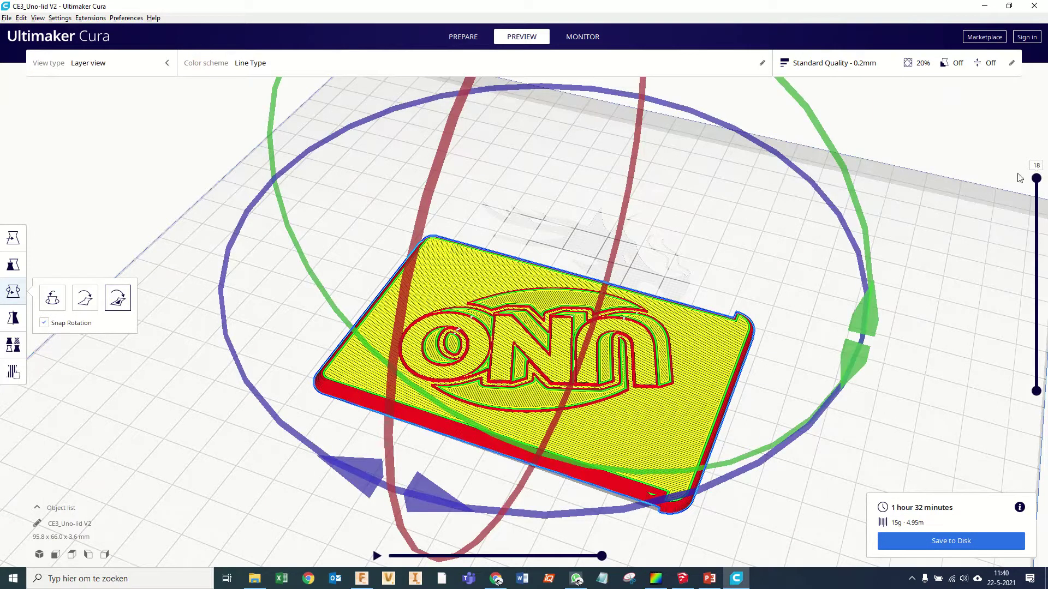
left_click_drag(1036, 179, 1042, 219)
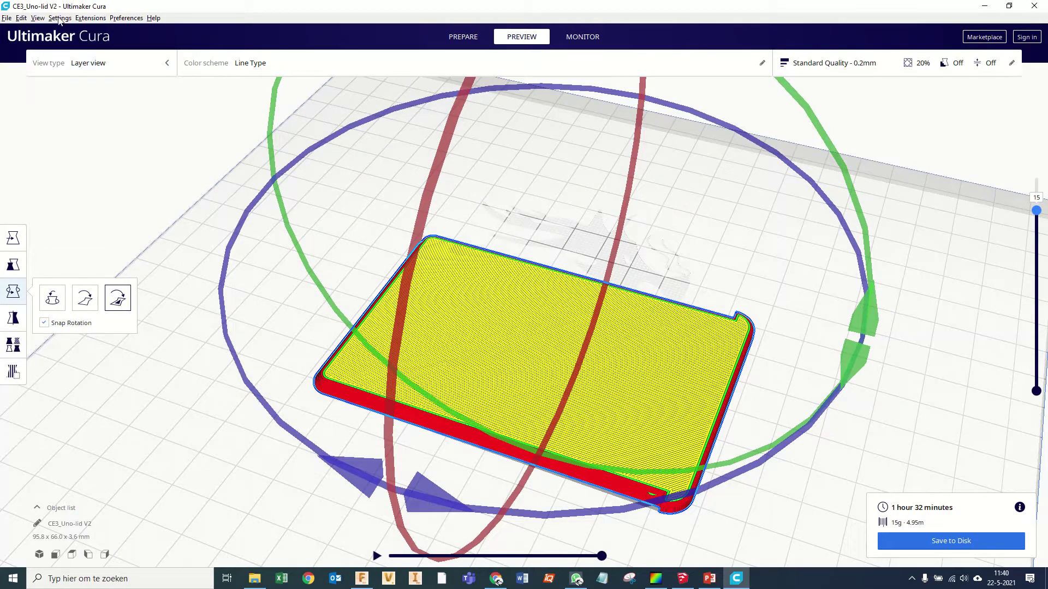
left_click(85, 19)
Add a Pause at height script pausing at layer number 15 with the BQ (M25) method.
mouse_move(144, 44)
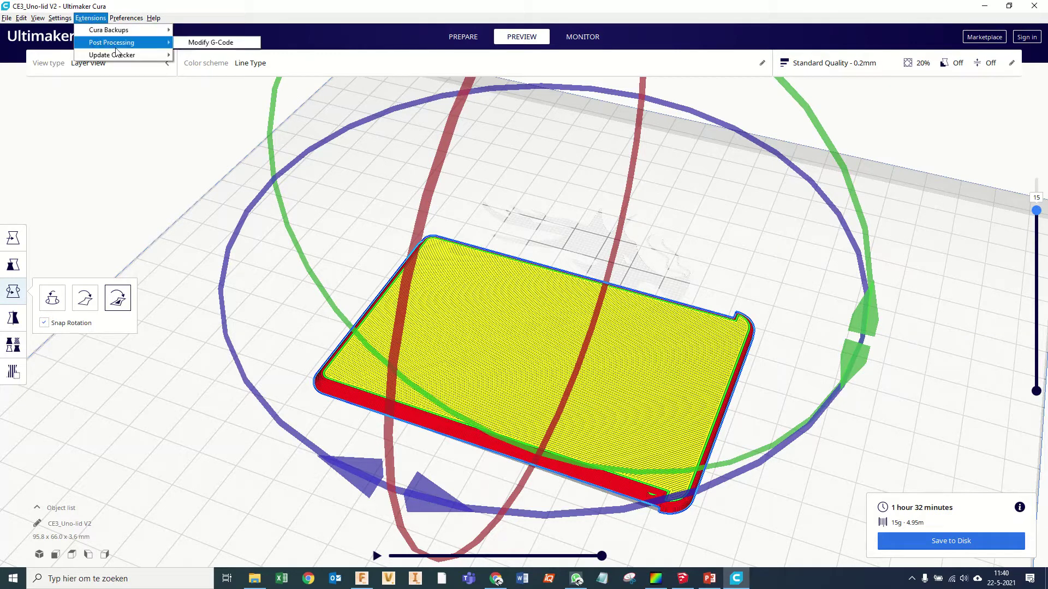
left_click(205, 44)
left_click(361, 180)
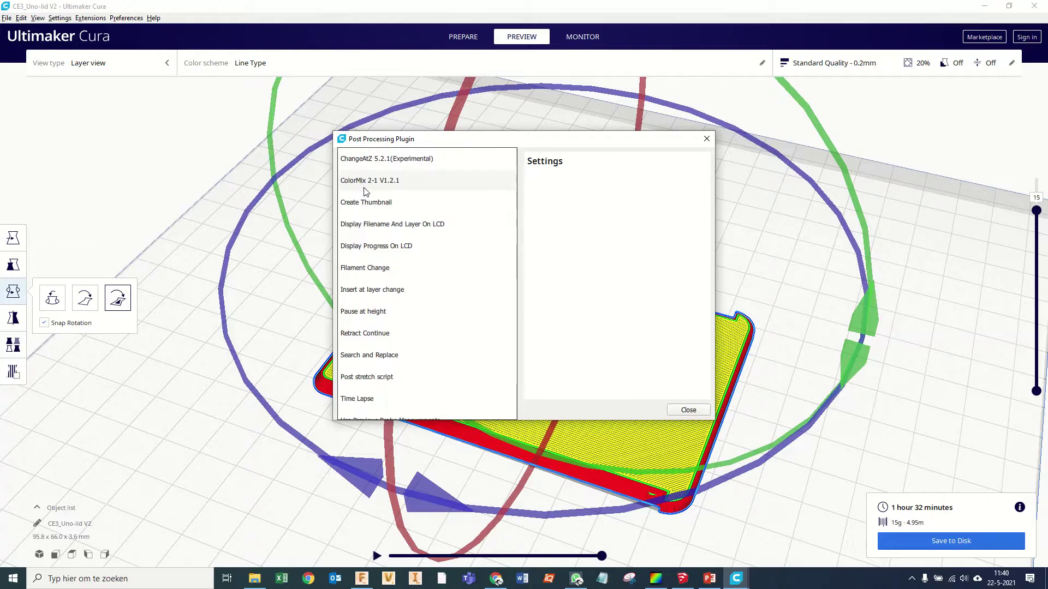
left_click(416, 314)
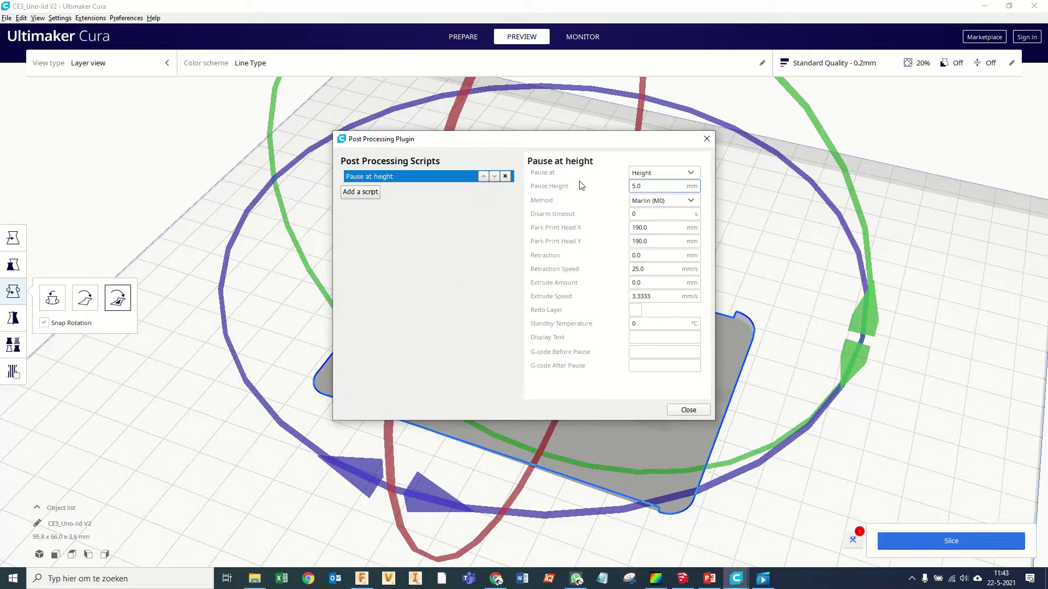
left_click(664, 172)
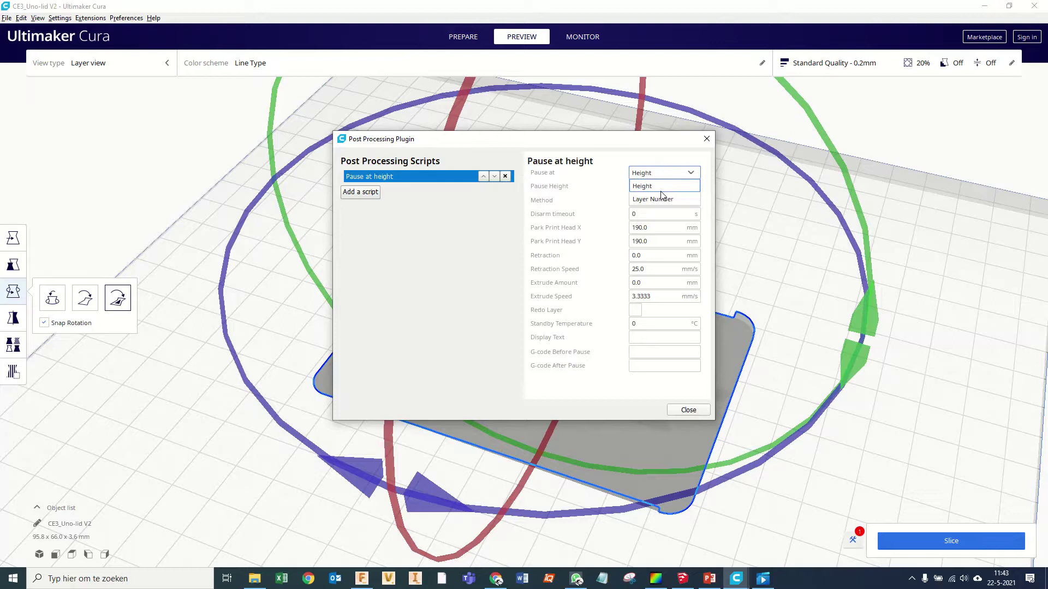
left_click(663, 200)
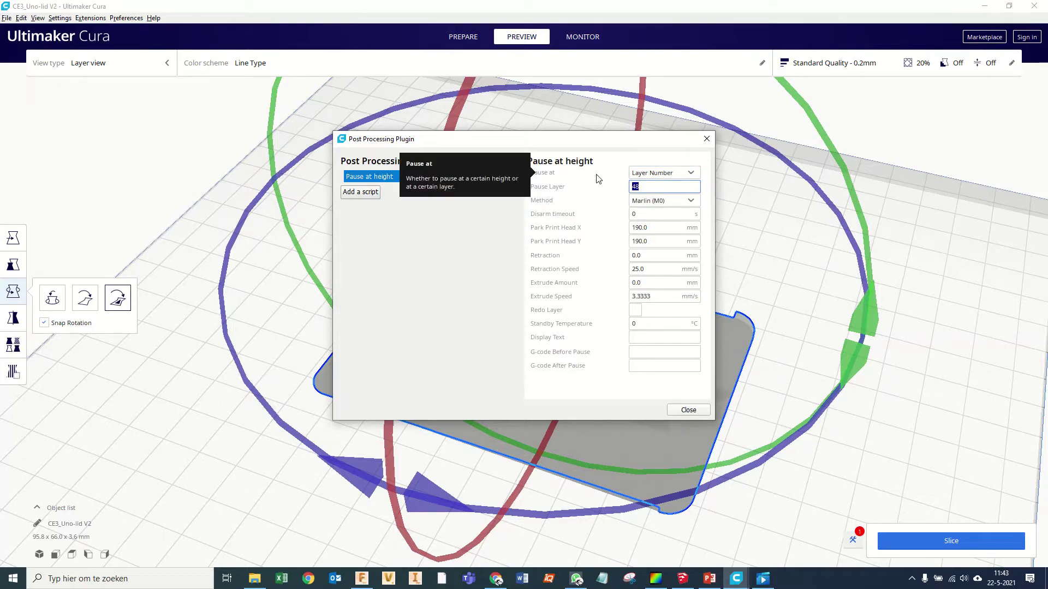
type("15")
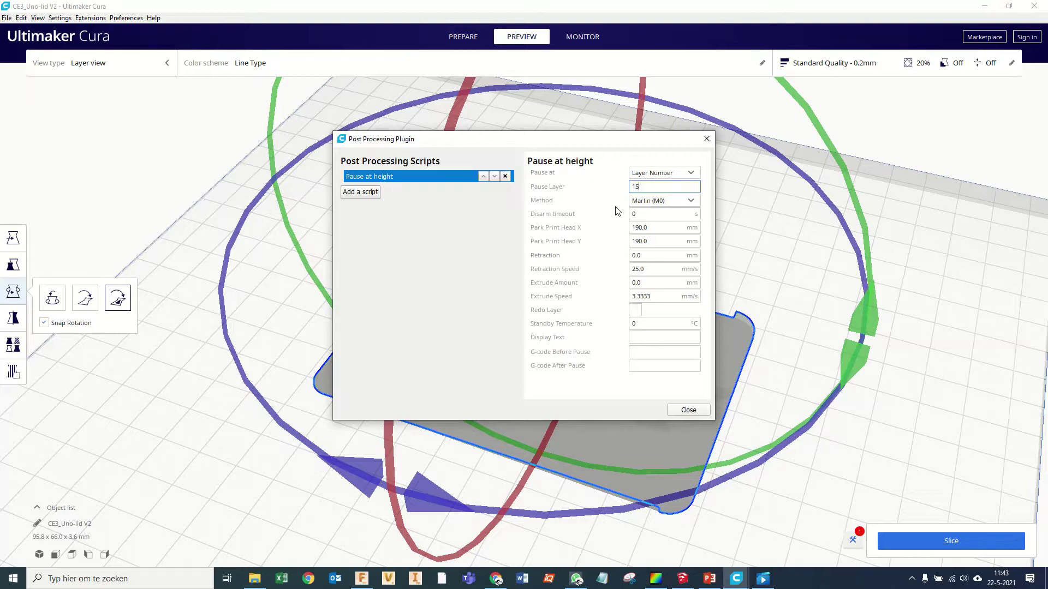
left_click(652, 202)
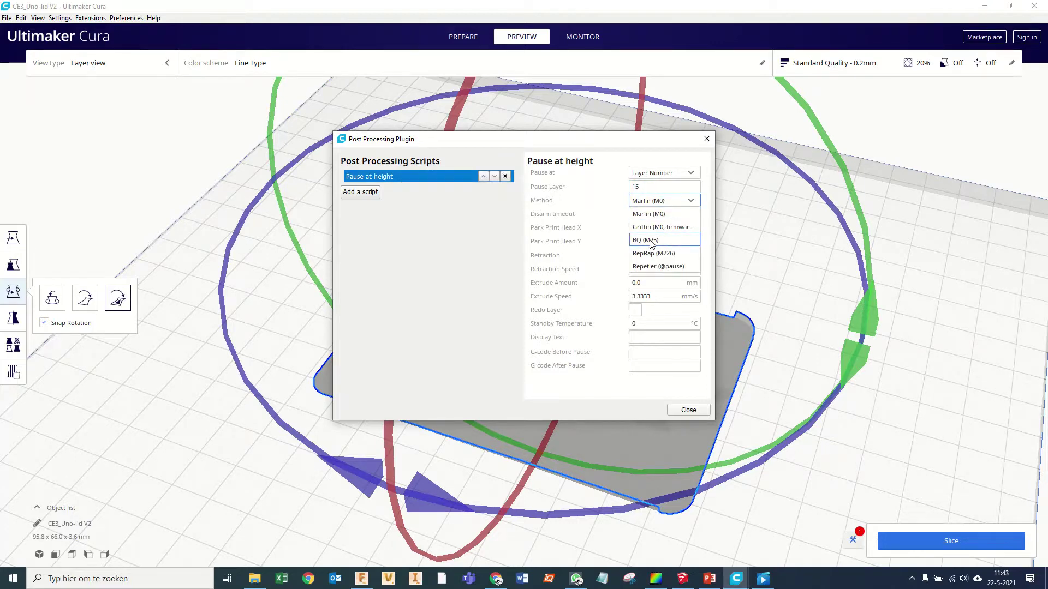
left_click(652, 242)
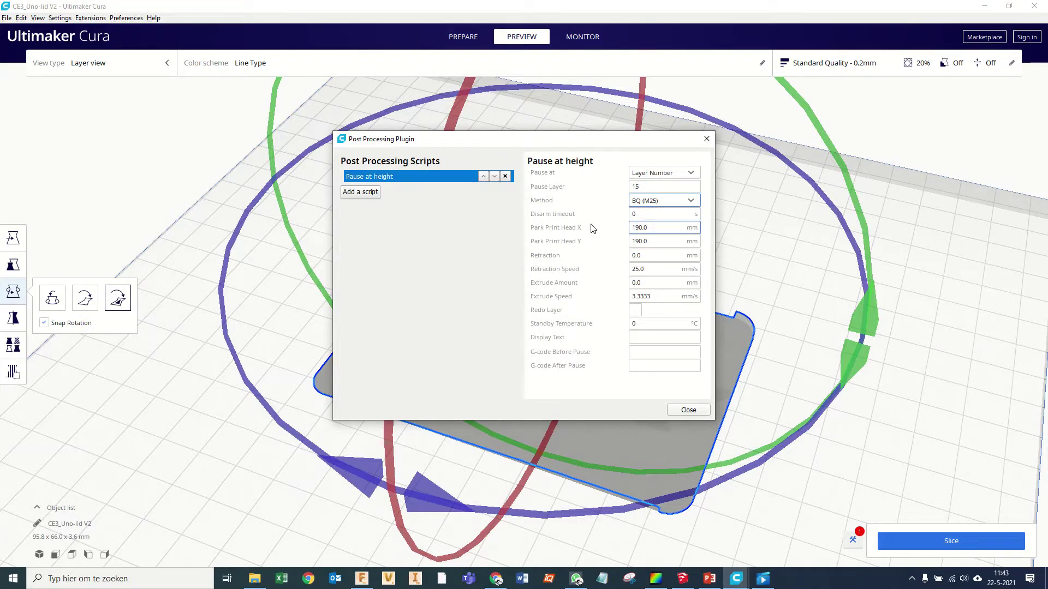
Set M300 S440 P200 beeps before and after the pause and an 80 °C standby temperature.
left_click(633, 352)
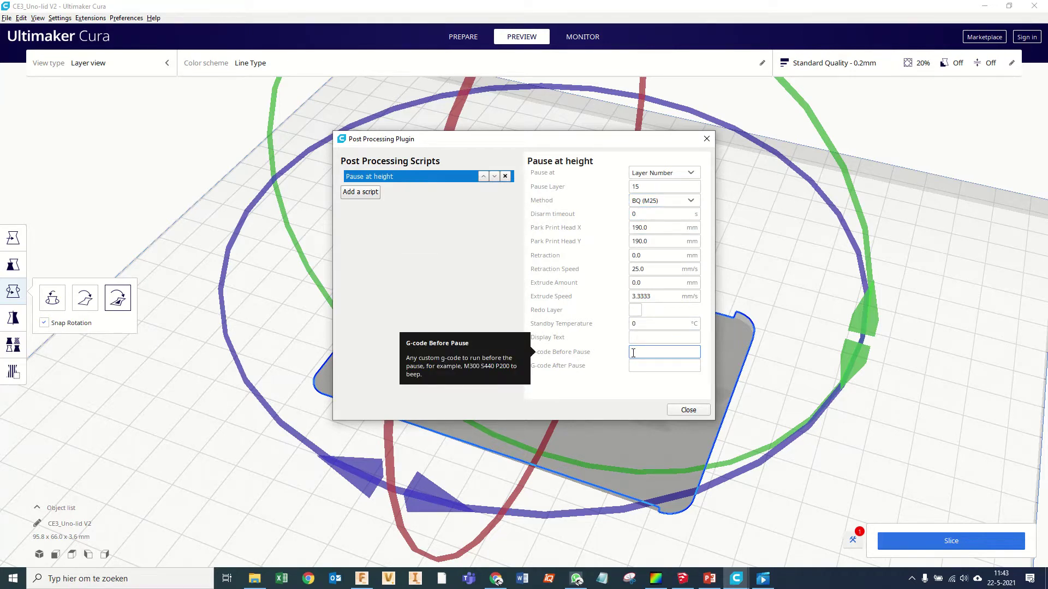
type("M300 S440 P200")
left_click_drag(691, 352, 620, 359)
key("ctrl+c")
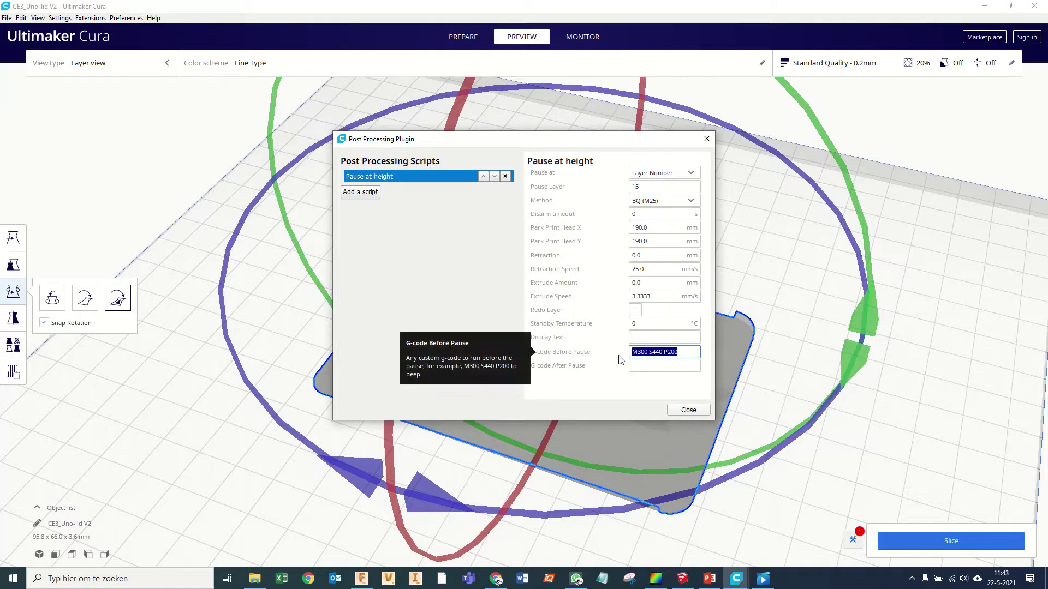
left_click(652, 366)
key("ctrl+v")
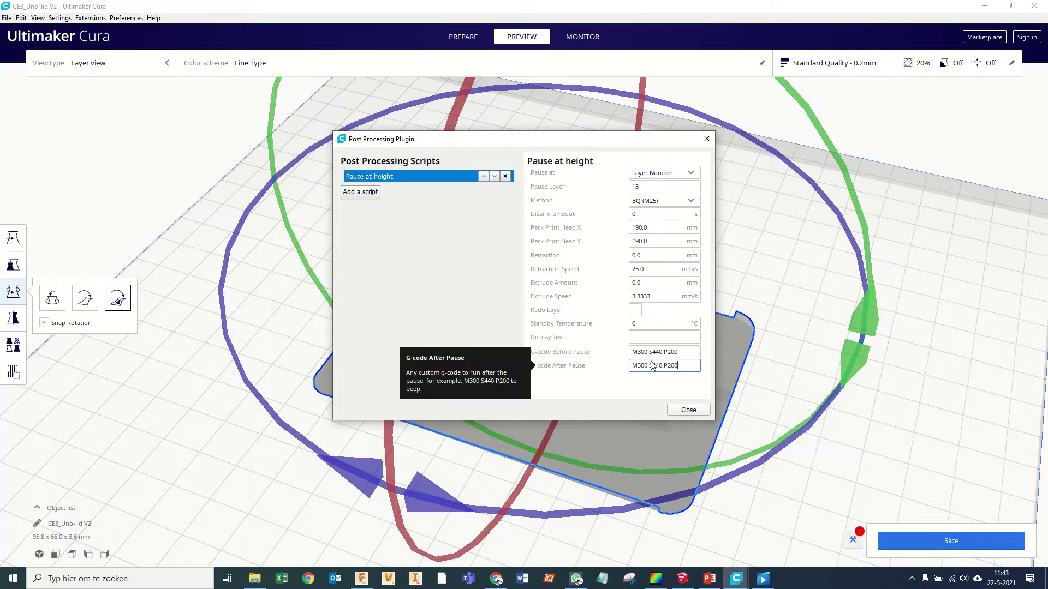
left_click(646, 325)
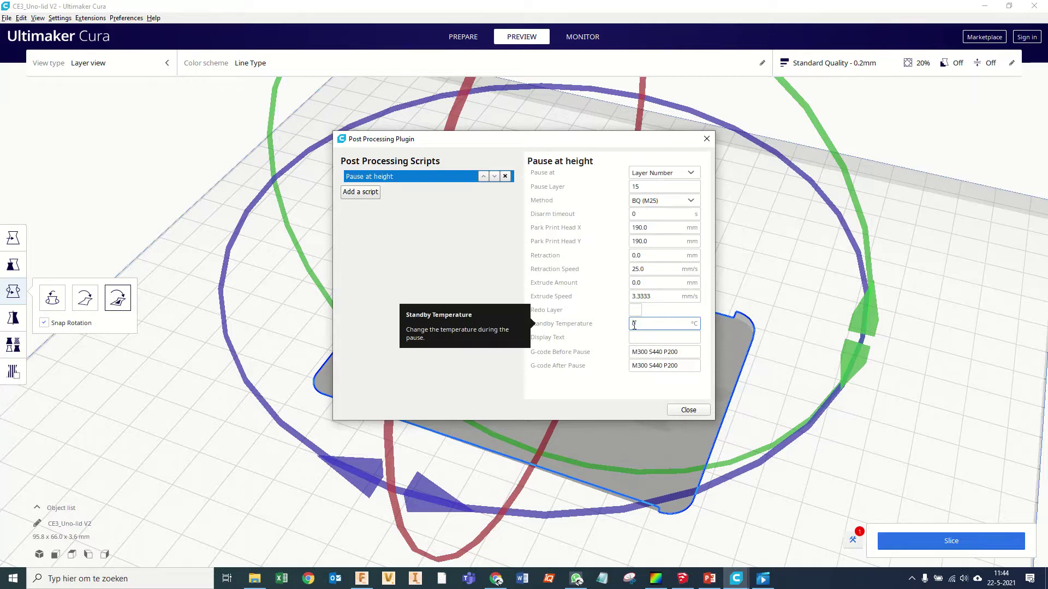
type("8")
key("Tab")
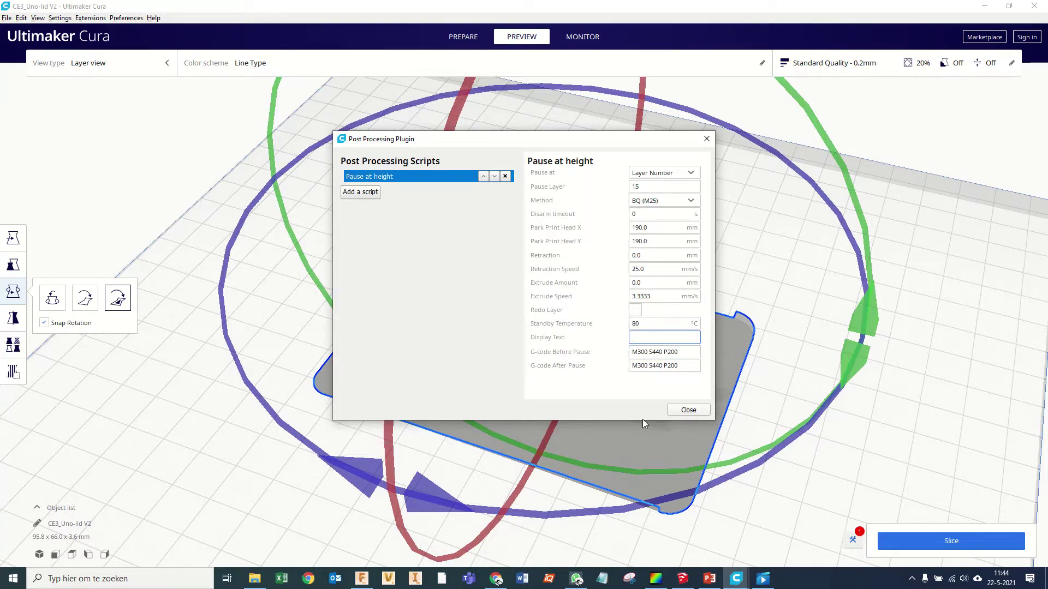
left_click(684, 412)
Re-slice, save CE3_Uno-lid V2.gcode to the removable drive, and eject the drive.
left_click(924, 554)
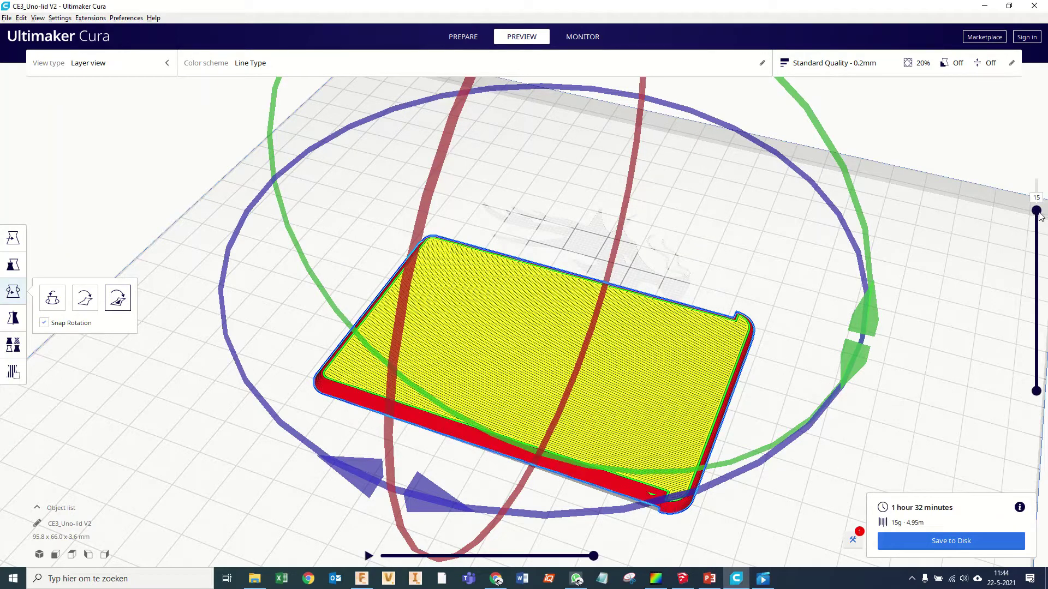
left_click_drag(1036, 210, 1036, 178)
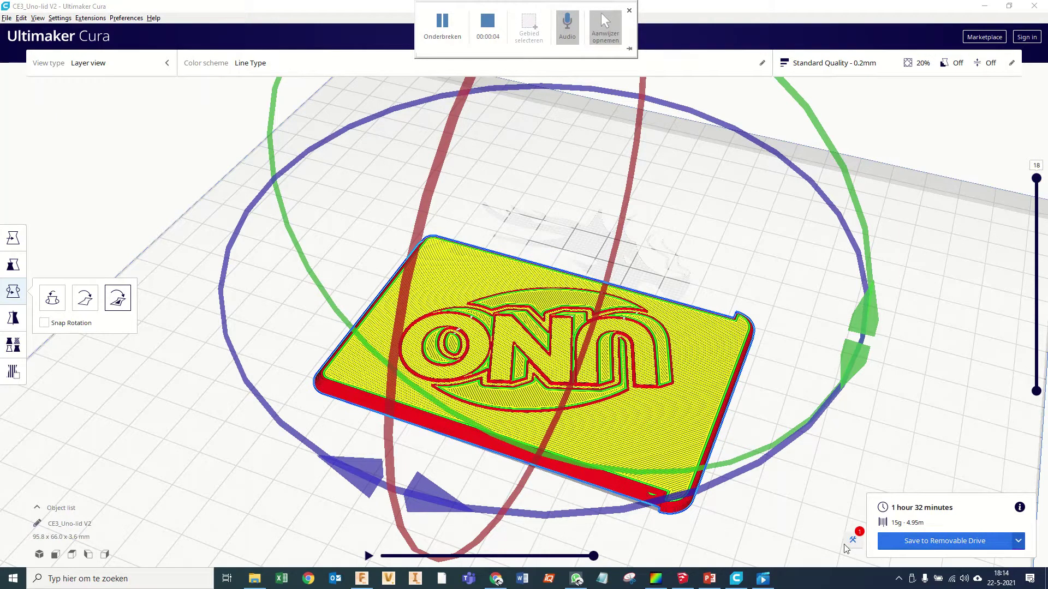
left_click(934, 541)
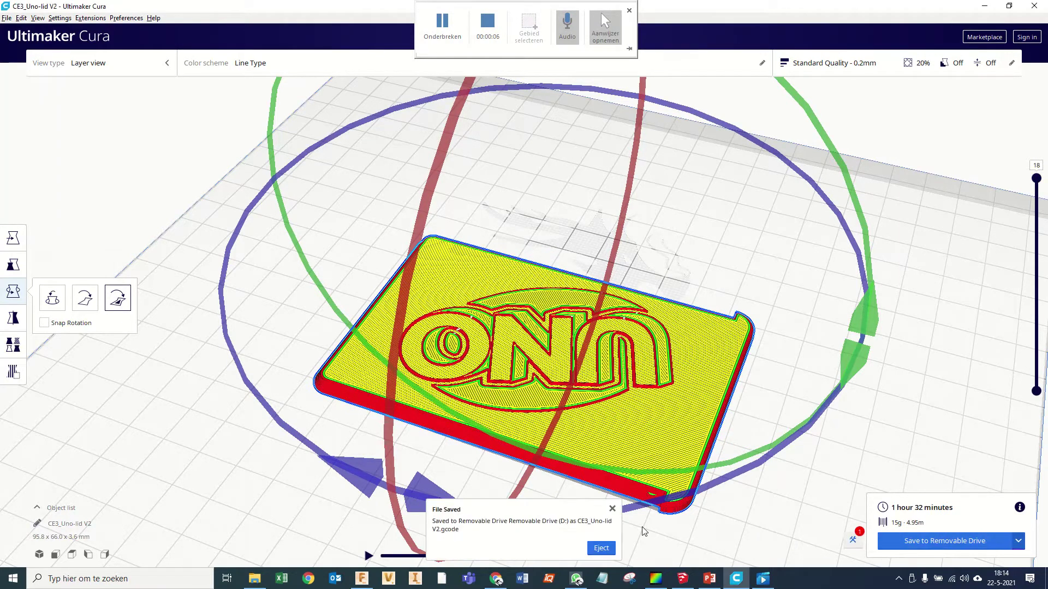
left_click(611, 552)
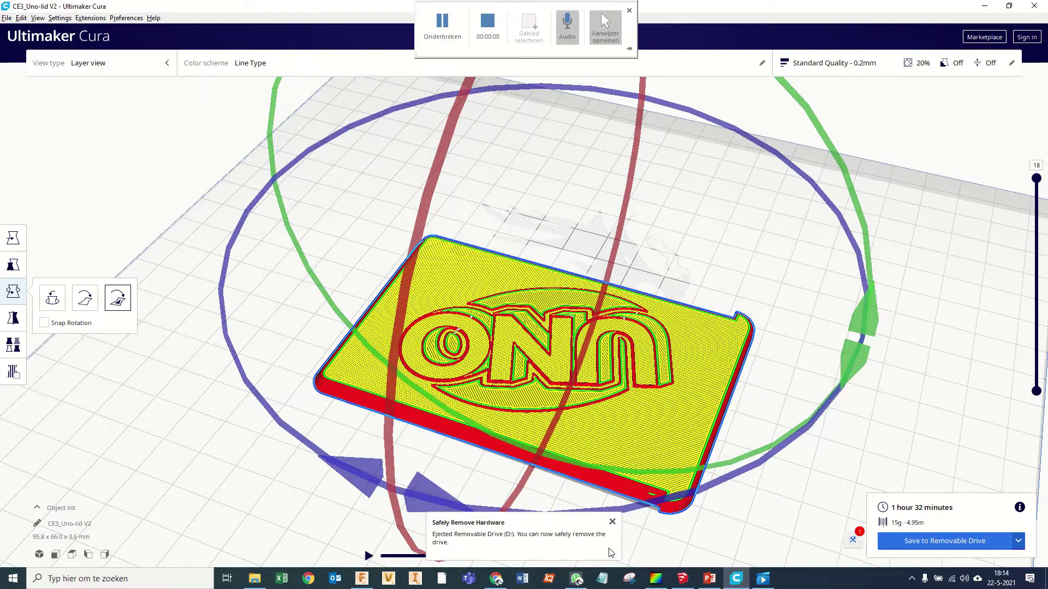